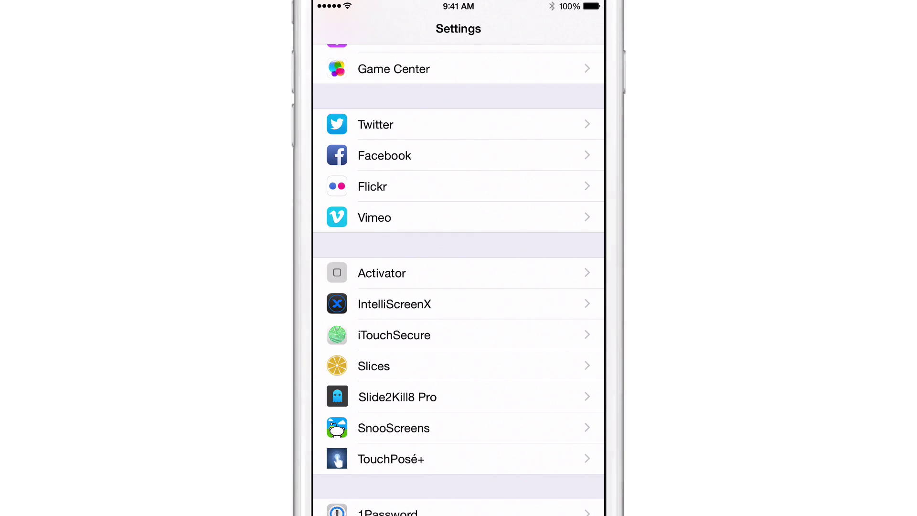
- Open SnooScreens' Subreddit 3 page, set to /r/wallpaper with random image on
click(497, 429)
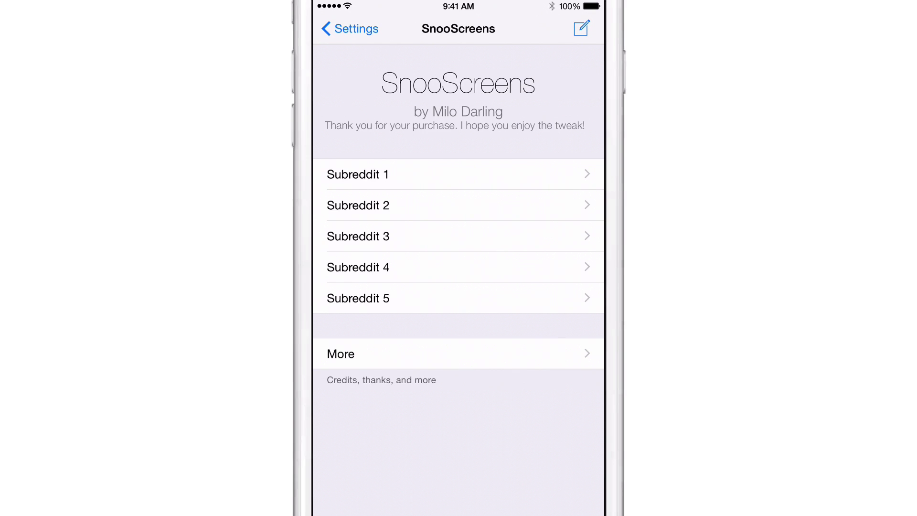
click(458, 236)
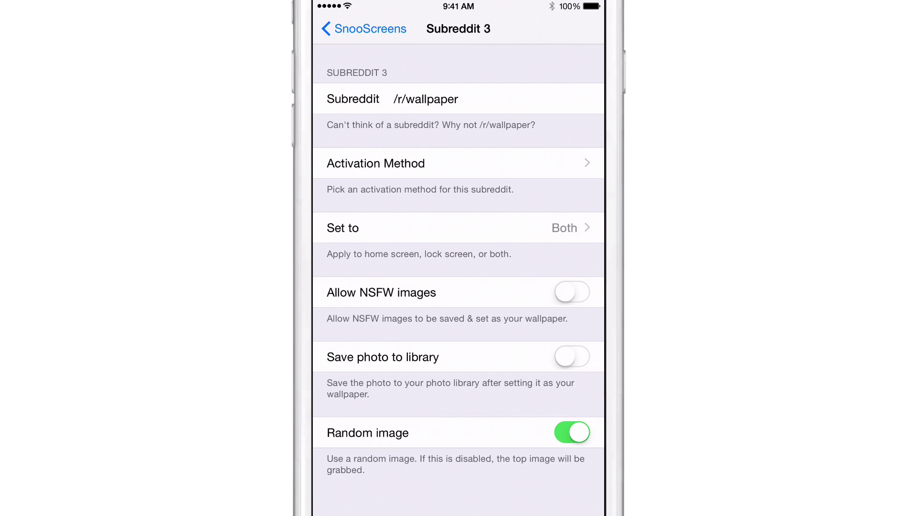
click(540, 164)
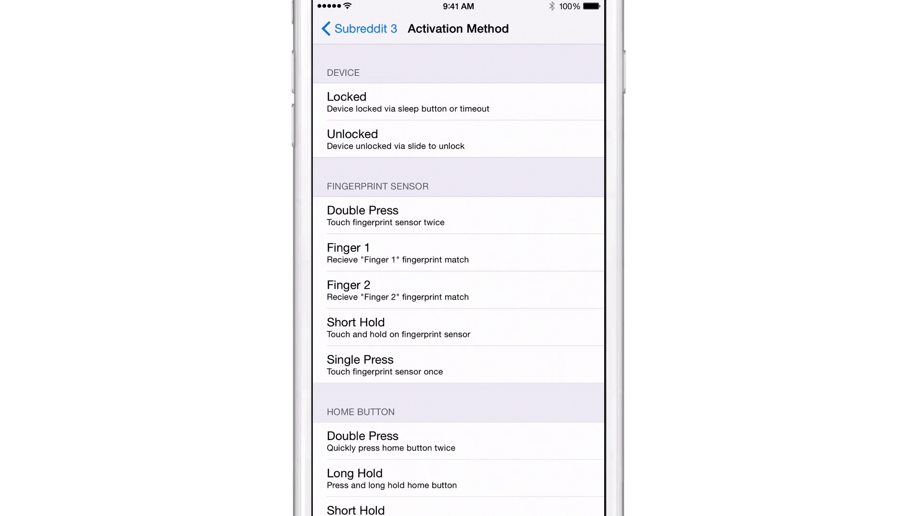
scroll(501, 322, down, 10)
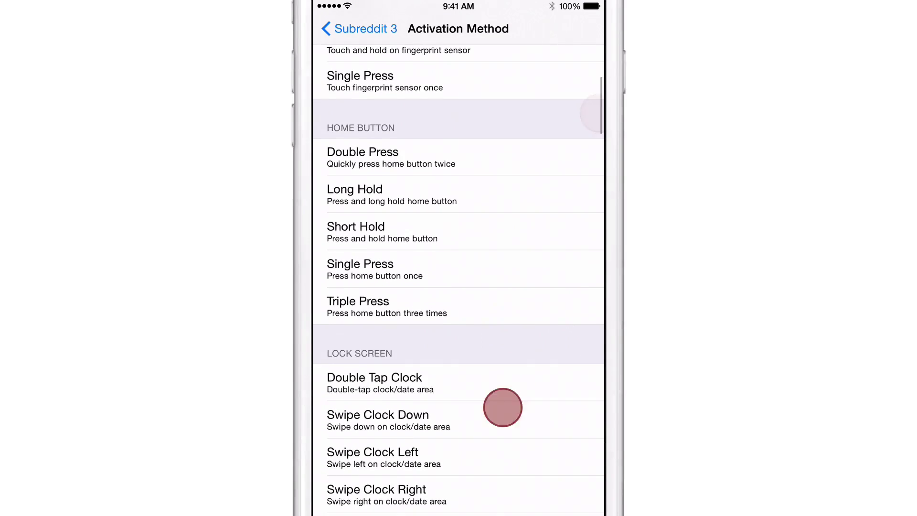
scroll(502, 287, down, 10)
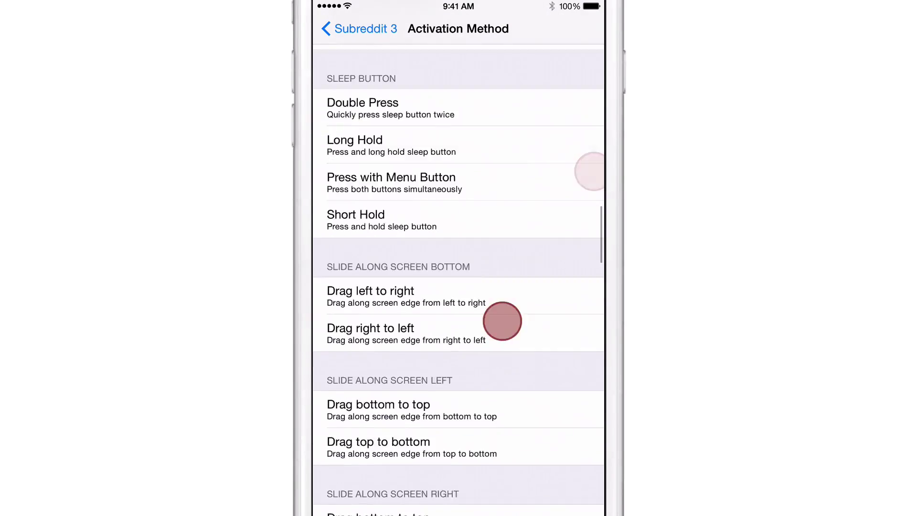
scroll(578, 195, down, 8)
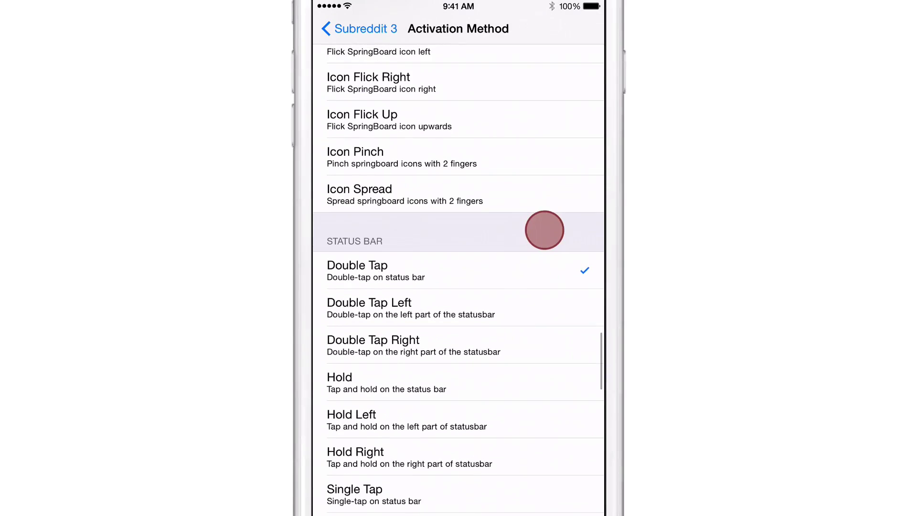
click(552, 162)
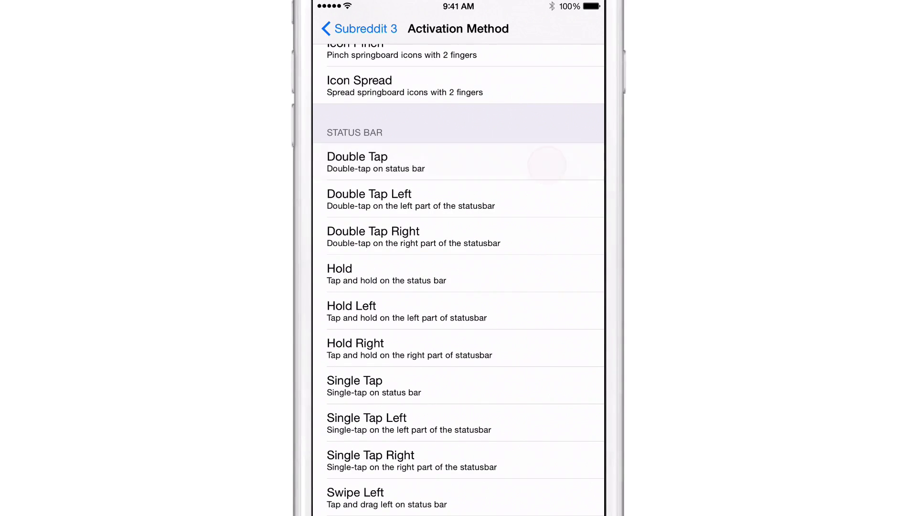
click(358, 29)
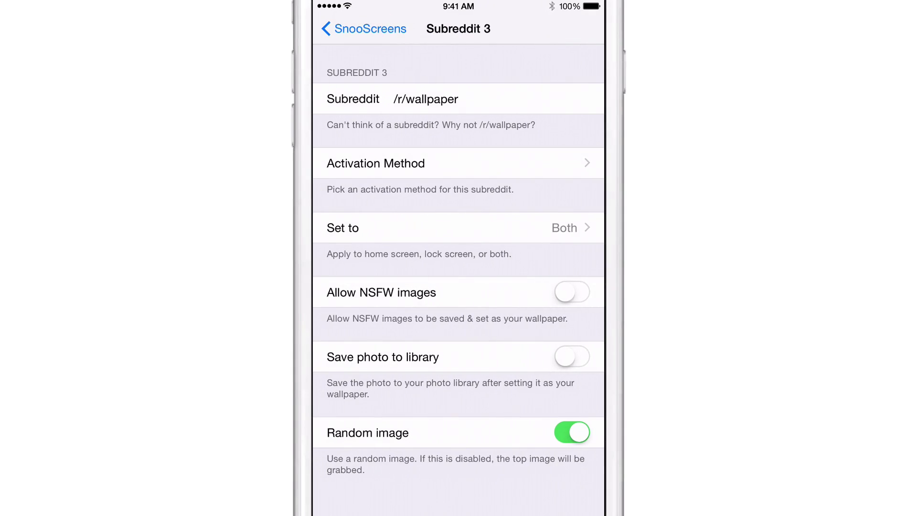
click(525, 222)
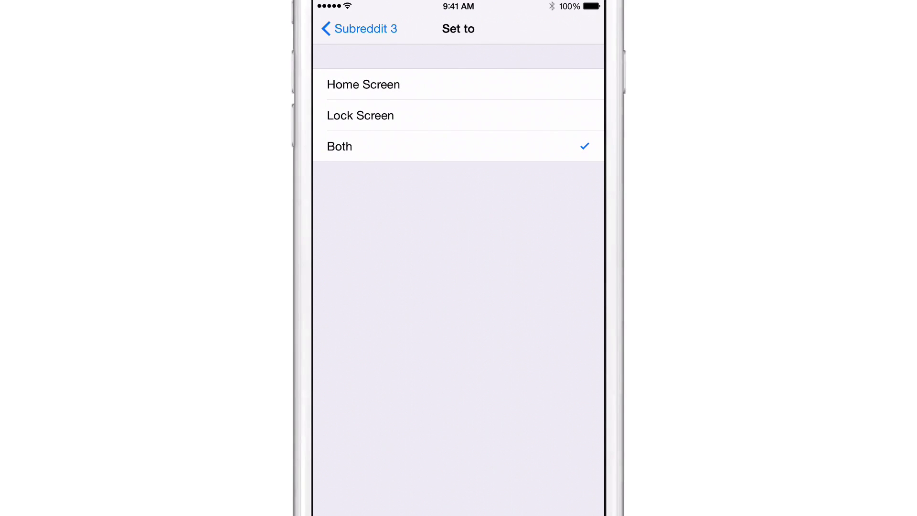
click(359, 29)
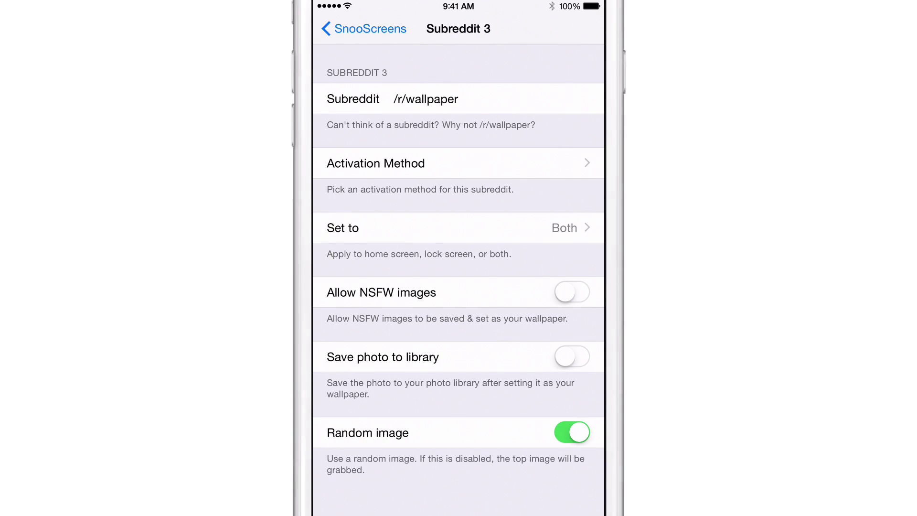
drag(445, 325, 444, 247)
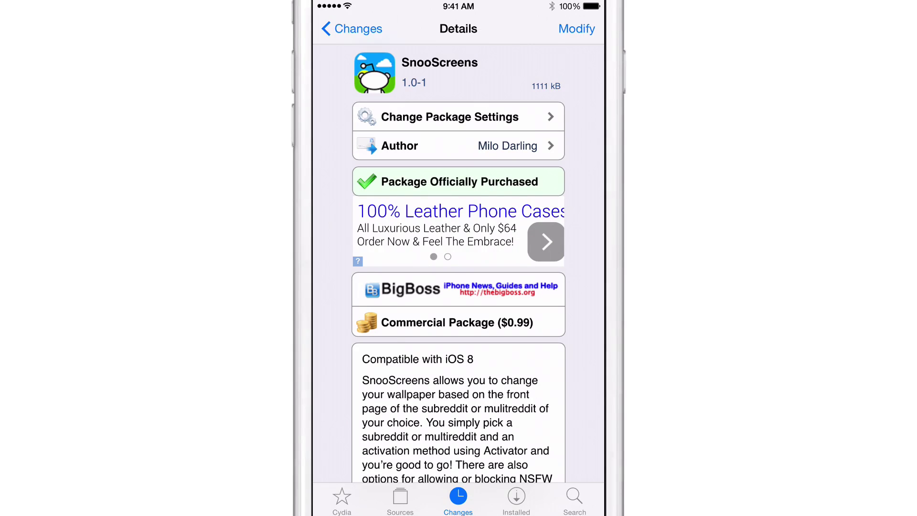
scroll(458, 286, down, 10)
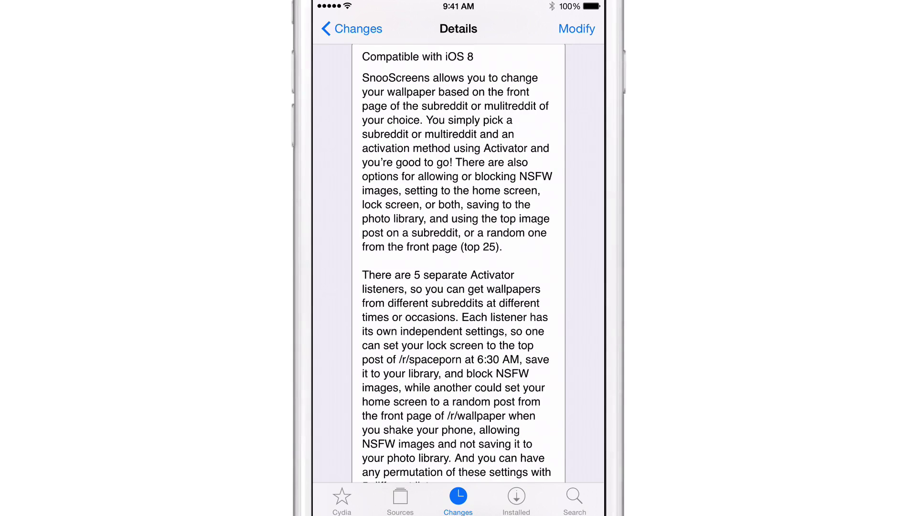
scroll(458, 258, down, 3)
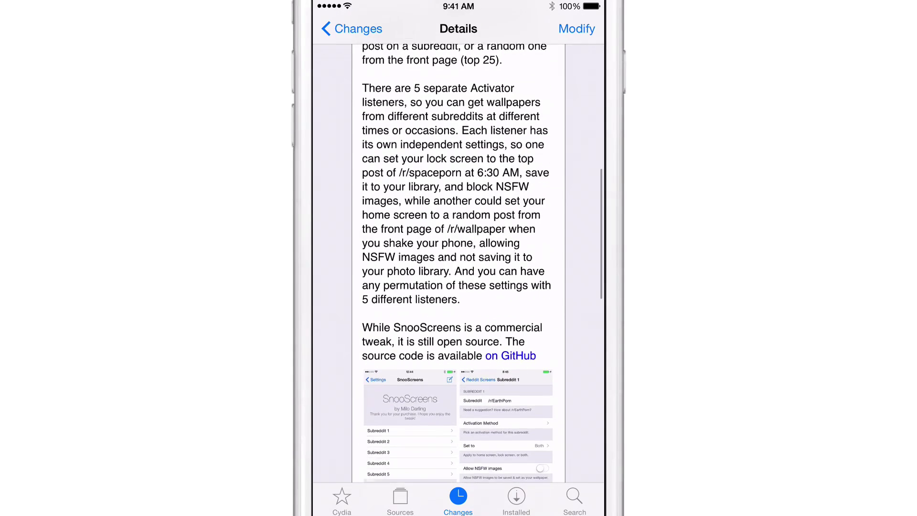
scroll(459, 258, up, 10)
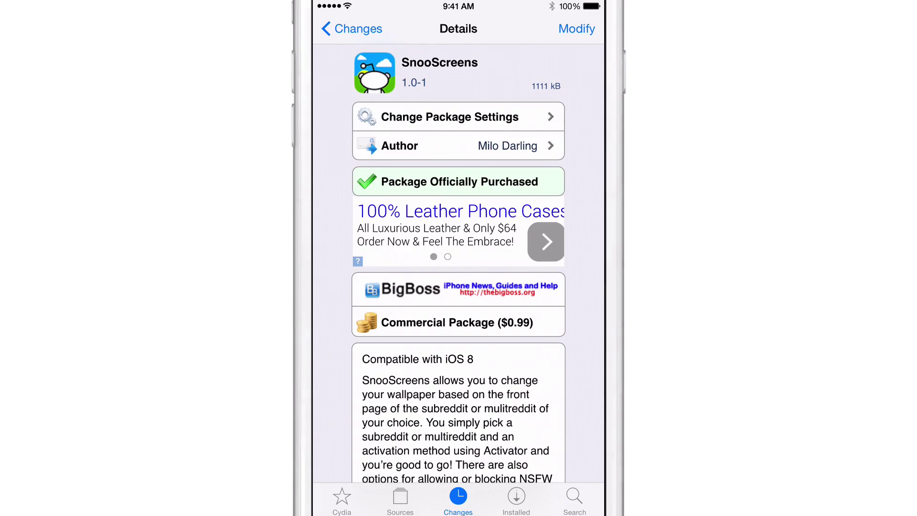